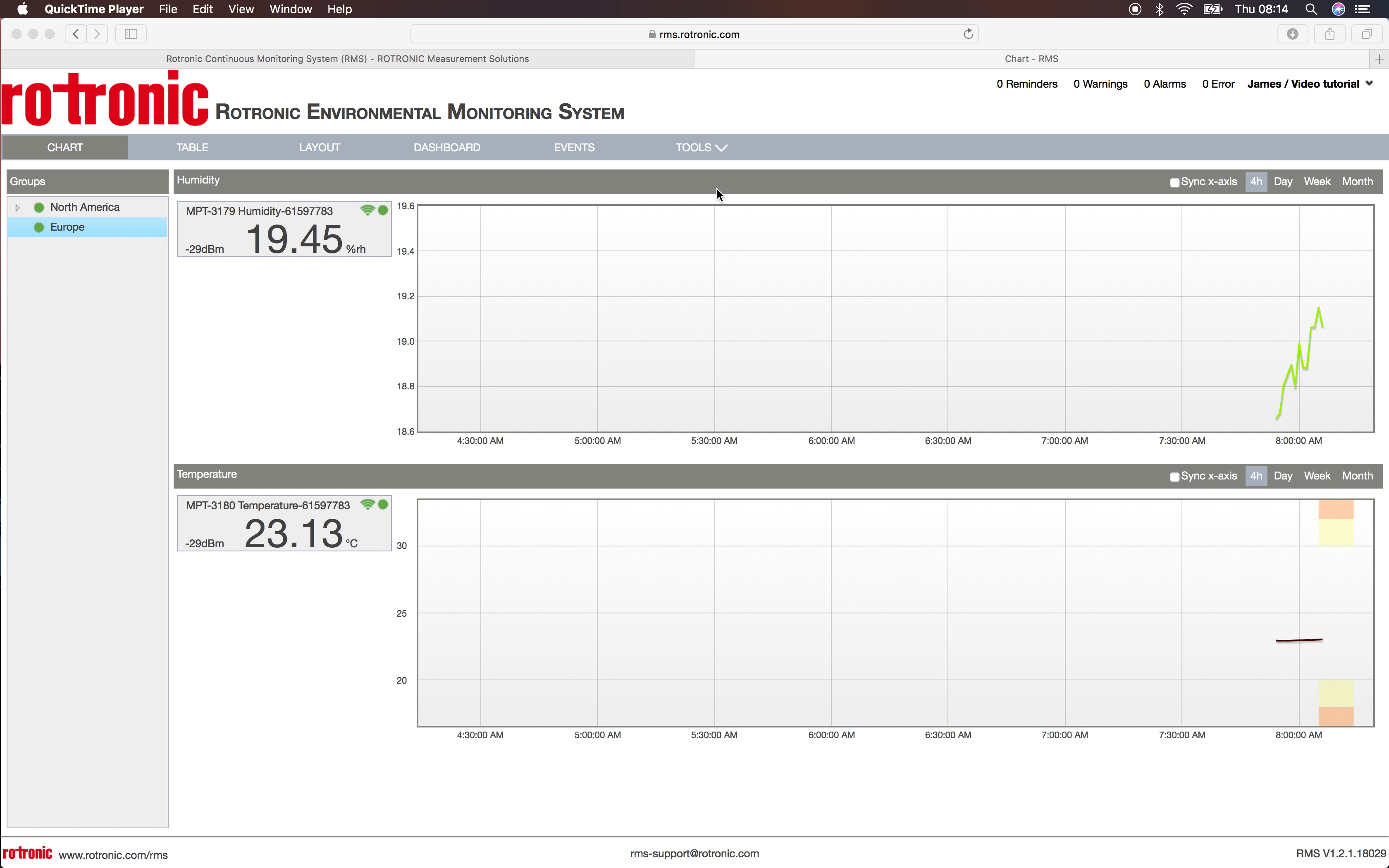
Open the measuring points setup and set the alarm mode of humidity point MPT-3179 to Measuring point.
{"action": "left_click", "coordinate": [723, 149]}
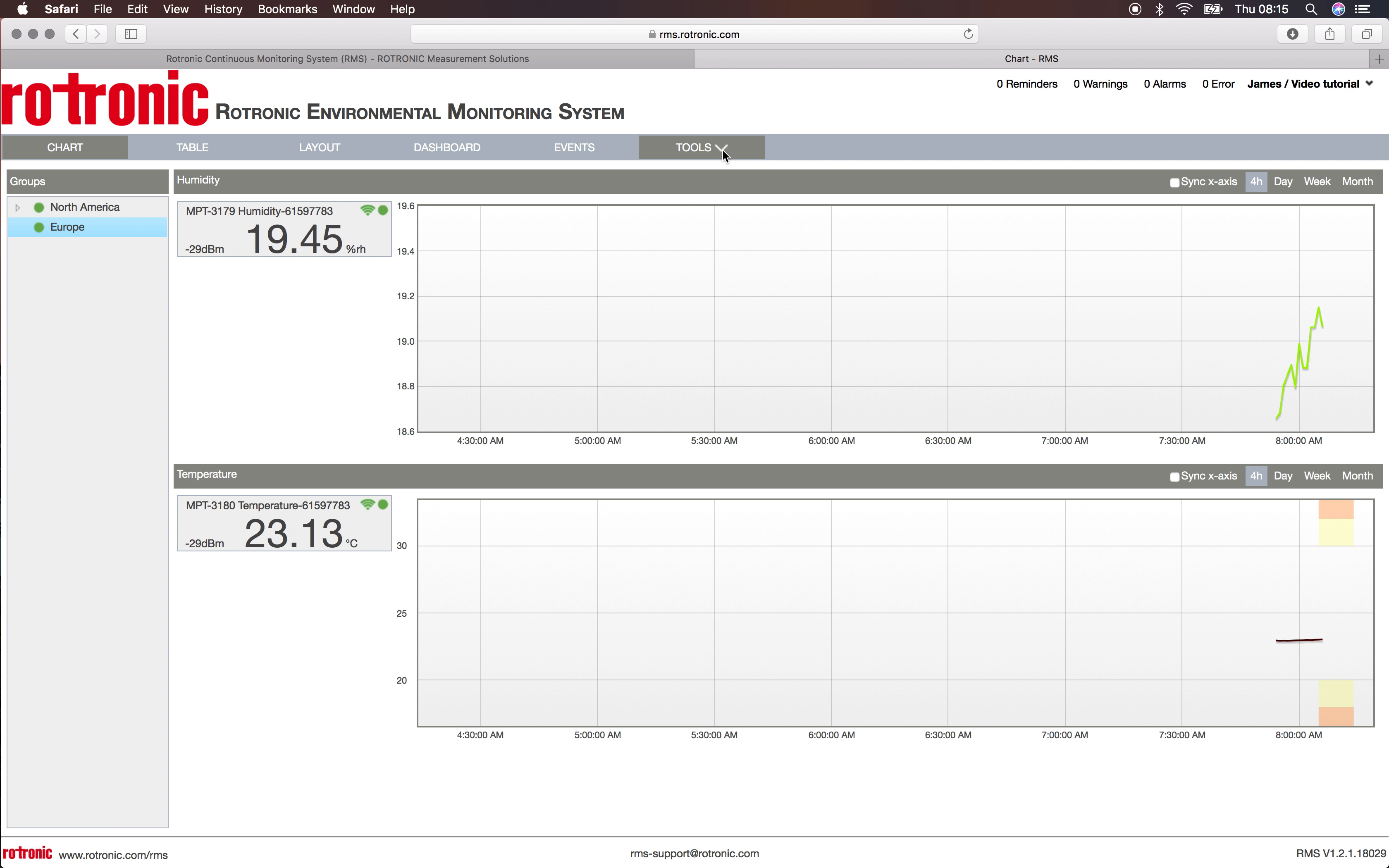
{"action": "left_click", "coordinate": [713, 321]}
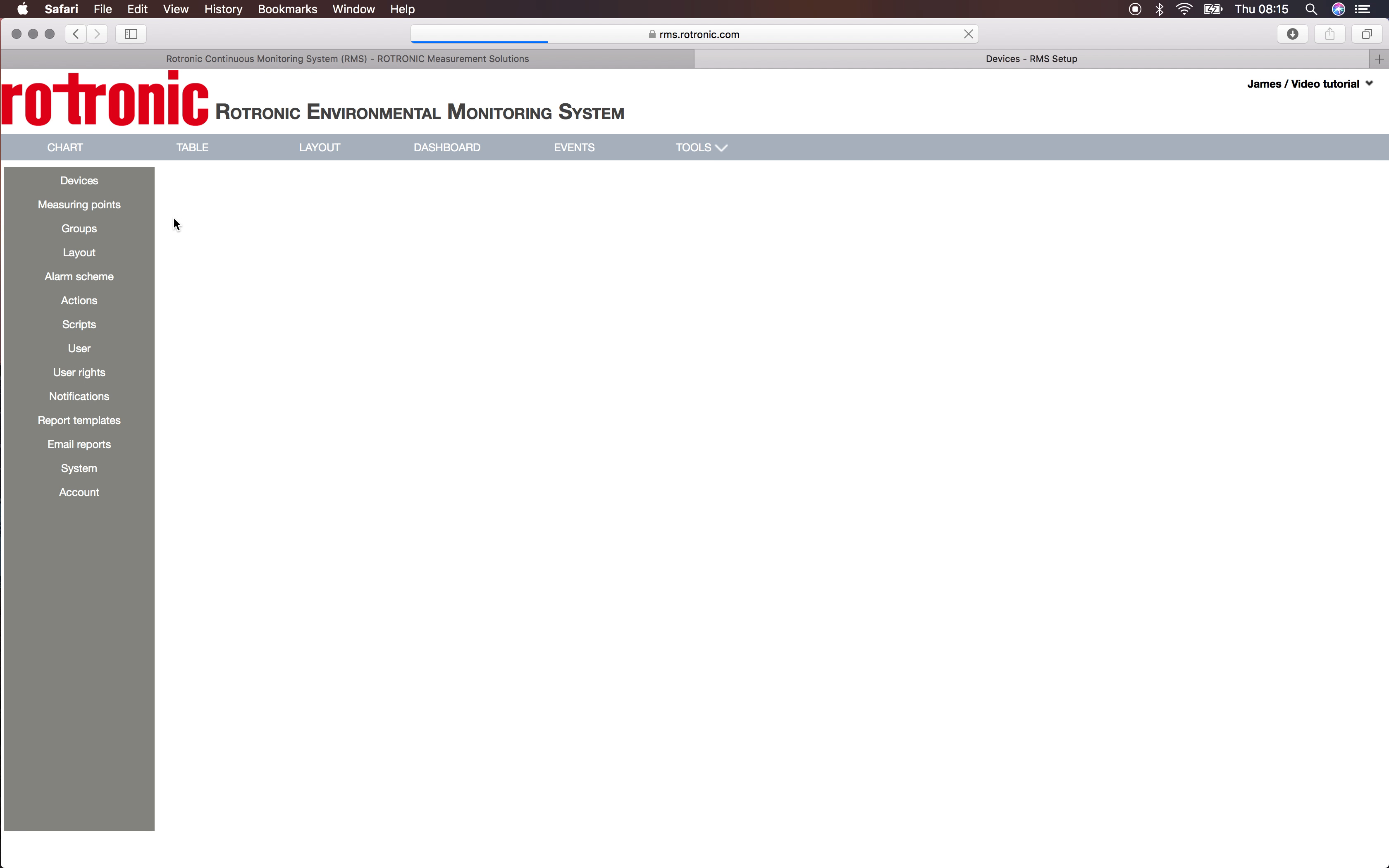
{"action": "left_click", "coordinate": [107, 212]}
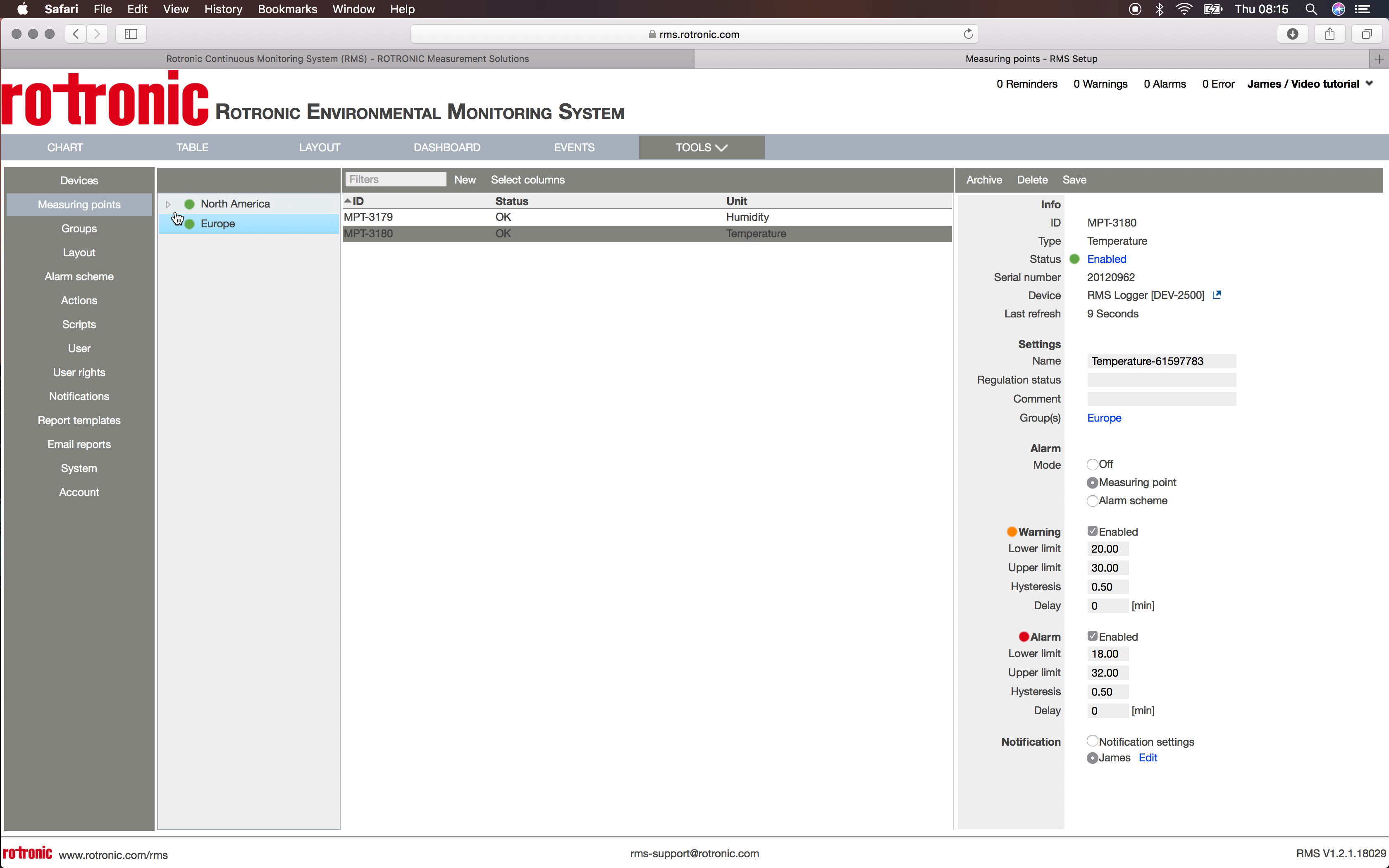
{"action": "left_click", "coordinate": [617, 221]}
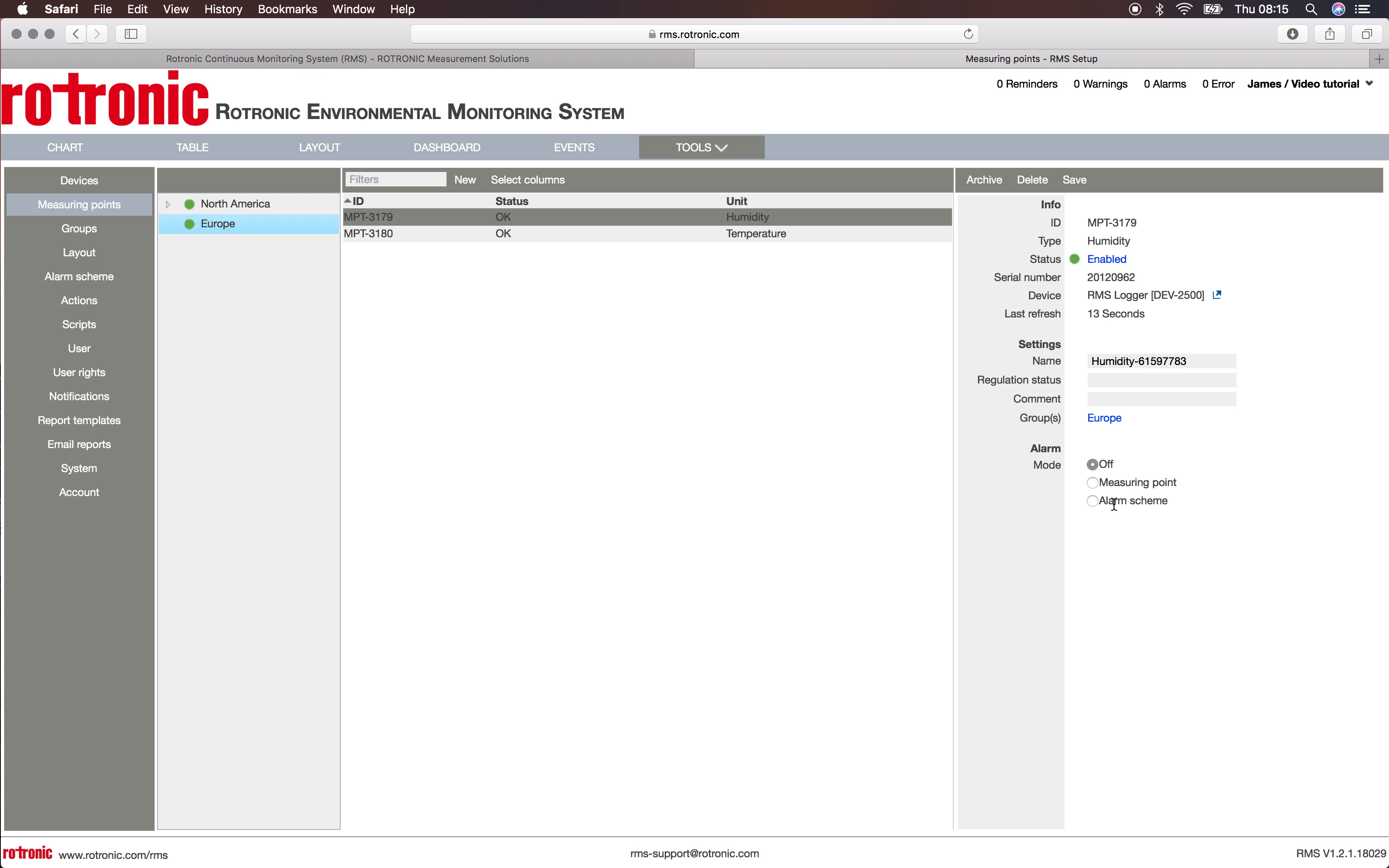
{"action": "left_click", "coordinate": [1094, 483]}
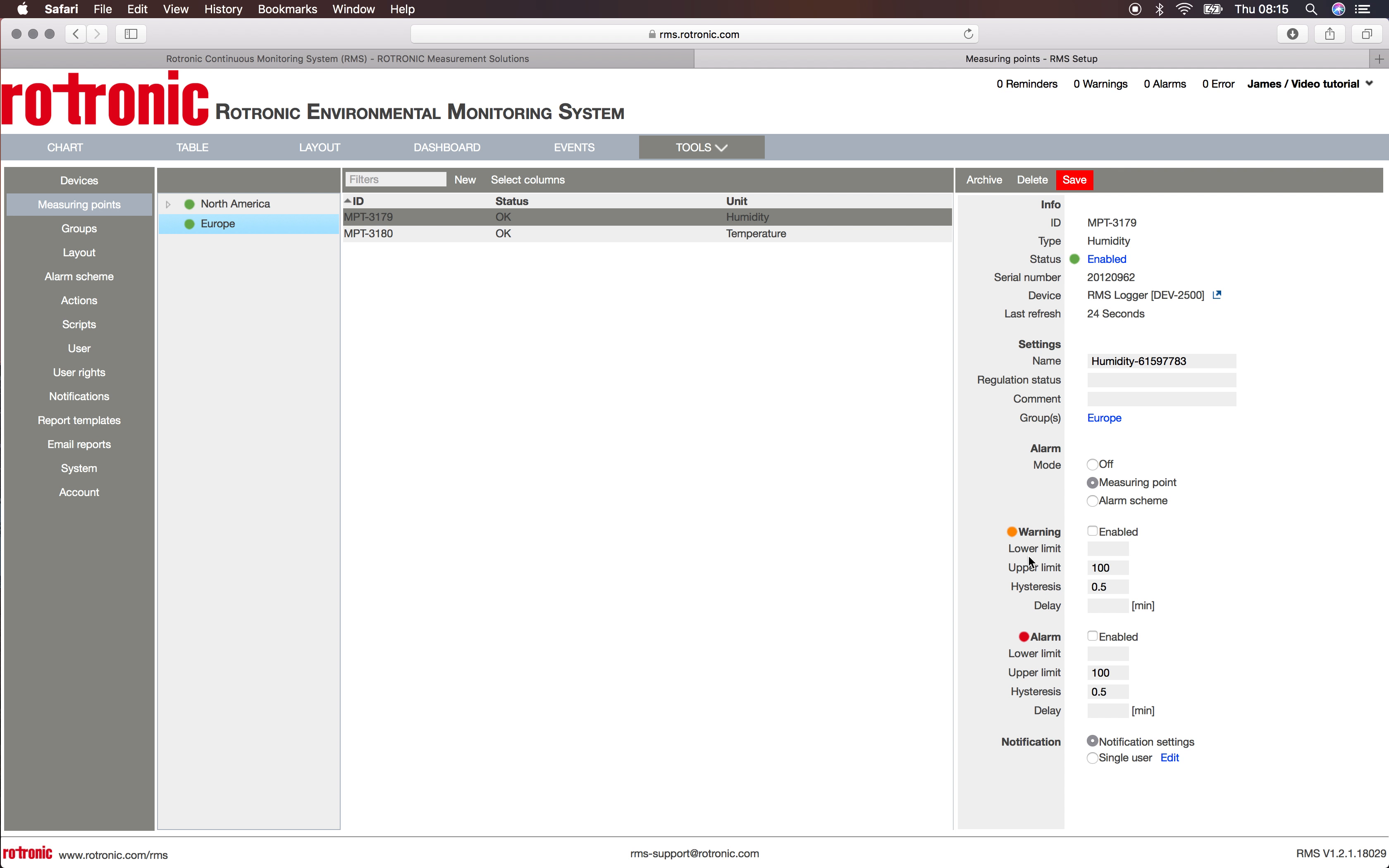
Enable the humidity point's warning and alarm, and set the warning limits to 10 lower and 20 upper.
{"action": "left_click", "coordinate": [1094, 531]}
{"action": "left_click", "coordinate": [1094, 637]}
{"action": "left_click", "coordinate": [1109, 610]}
{"action": "left_click", "coordinate": [1095, 581]}
{"action": "left_click", "coordinate": [1103, 548]}
{"action": "type", "text": "10"}
{"action": "key", "text": "Tab"}
{"action": "type", "text": "20"}
Set the humidity point's alarm limits to 8 lower and 22 upper.
{"action": "left_click", "coordinate": [1107, 652]}
{"action": "type", "text": "8"}
{"action": "key", "text": "Tab"}
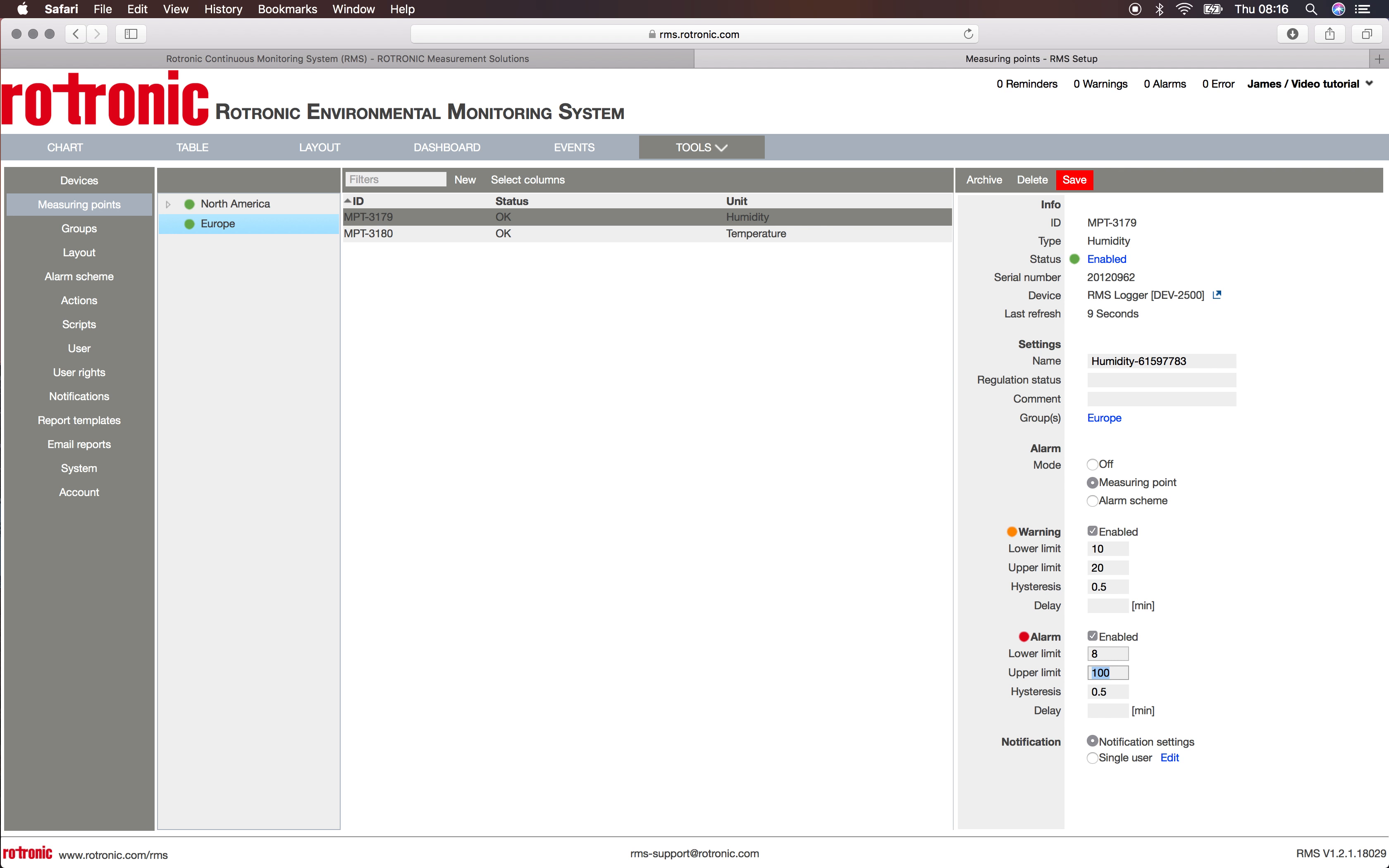
{"action": "type", "text": "22"}
Set the humidity point to notify the first listed single user by e-mail, and save the measuring point settings.
{"action": "left_click", "coordinate": [1094, 758]}
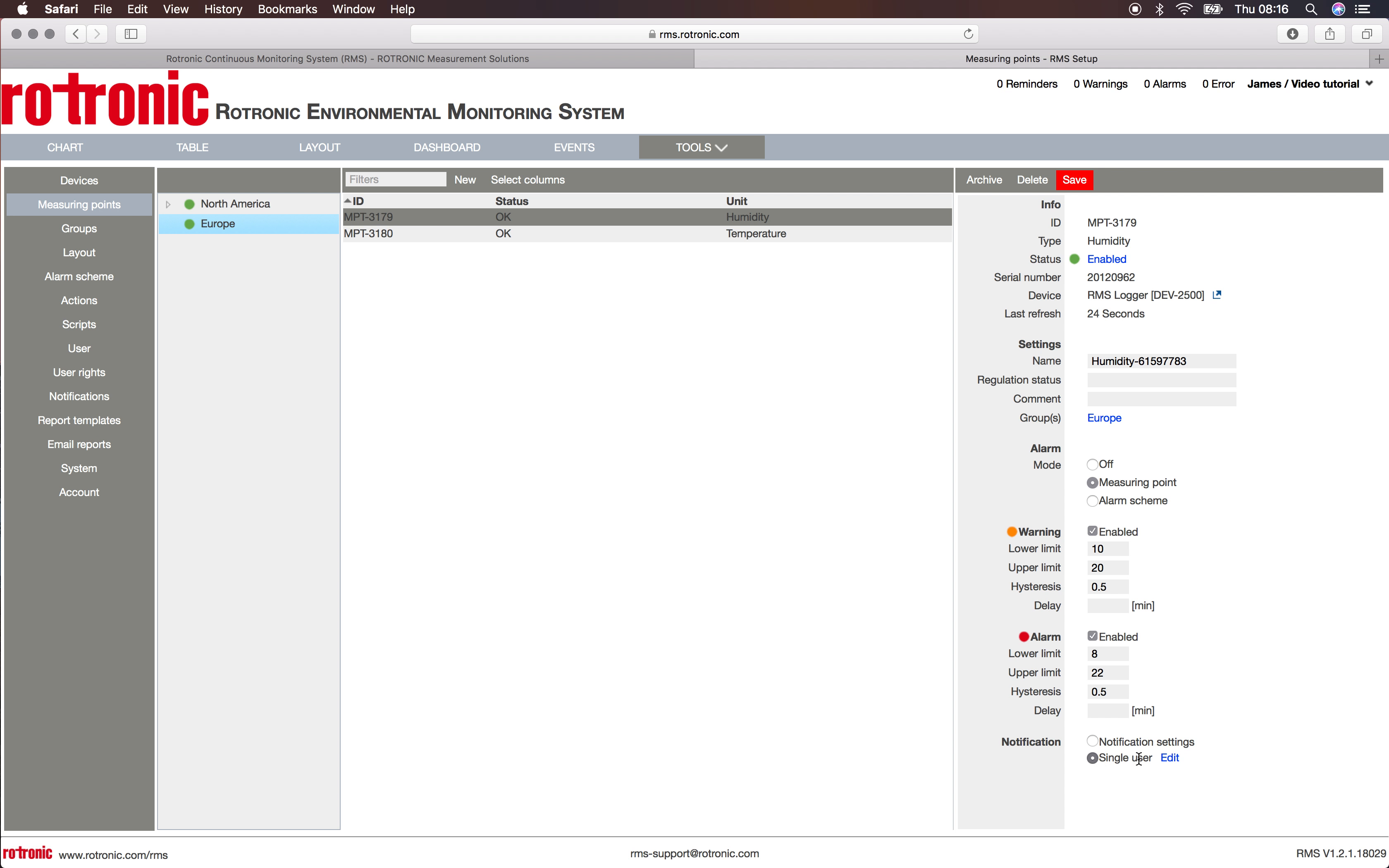
{"action": "left_click", "coordinate": [1171, 759]}
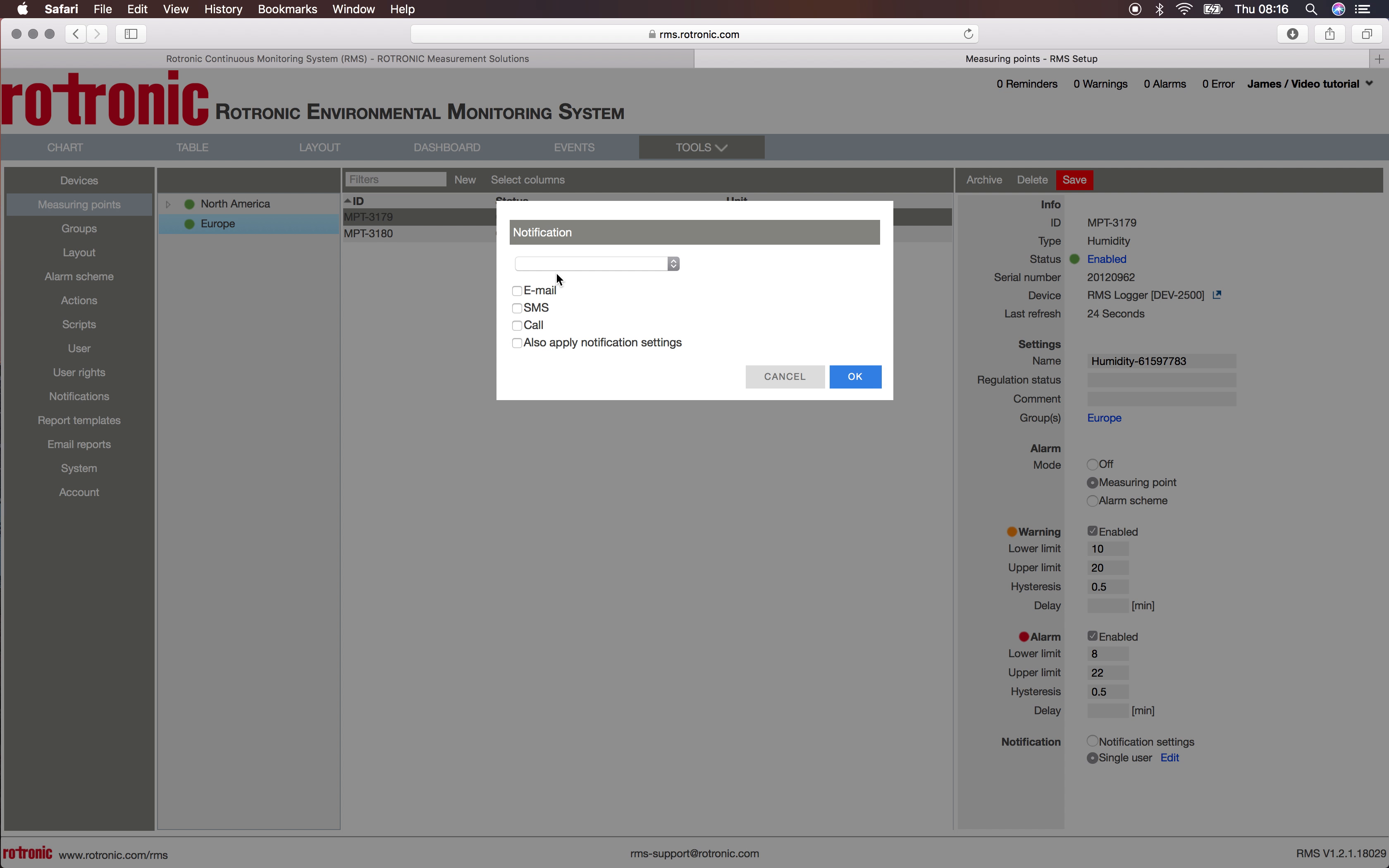
{"action": "left_click", "coordinate": [596, 262]}
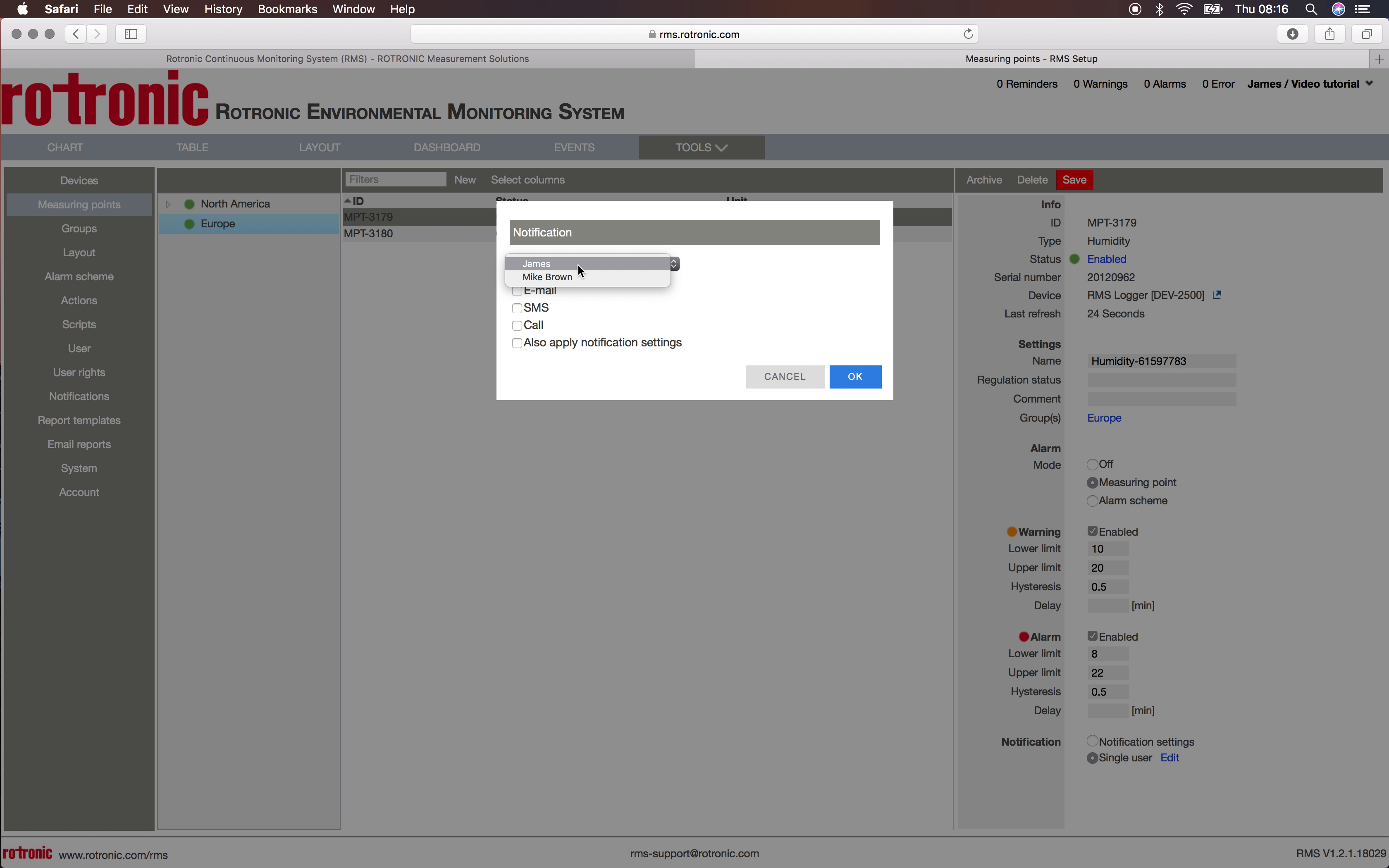
{"action": "left_click", "coordinate": [578, 264]}
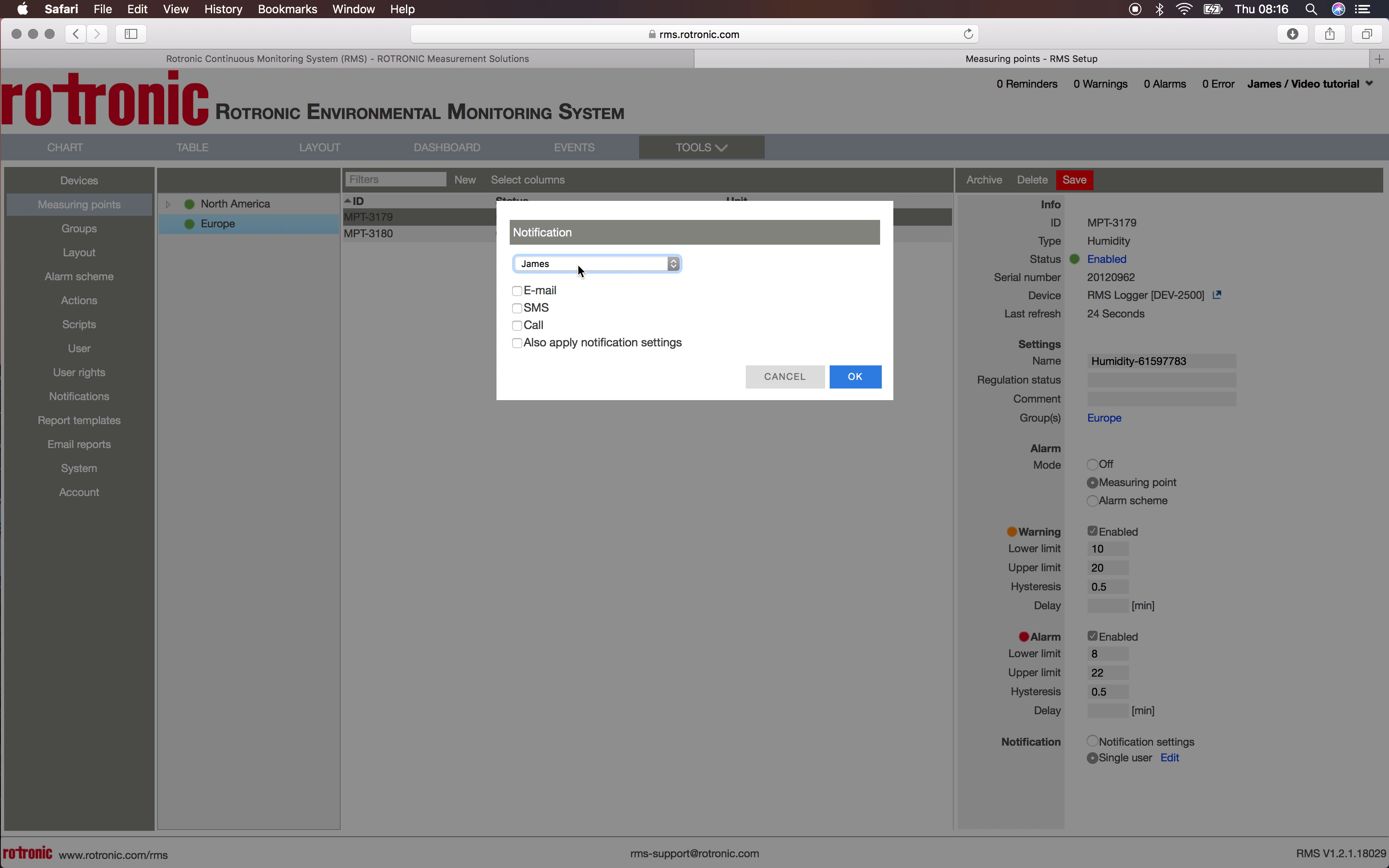
{"action": "left_click", "coordinate": [518, 292]}
{"action": "left_click", "coordinate": [857, 379]}
{"action": "left_click", "coordinate": [1077, 183]}
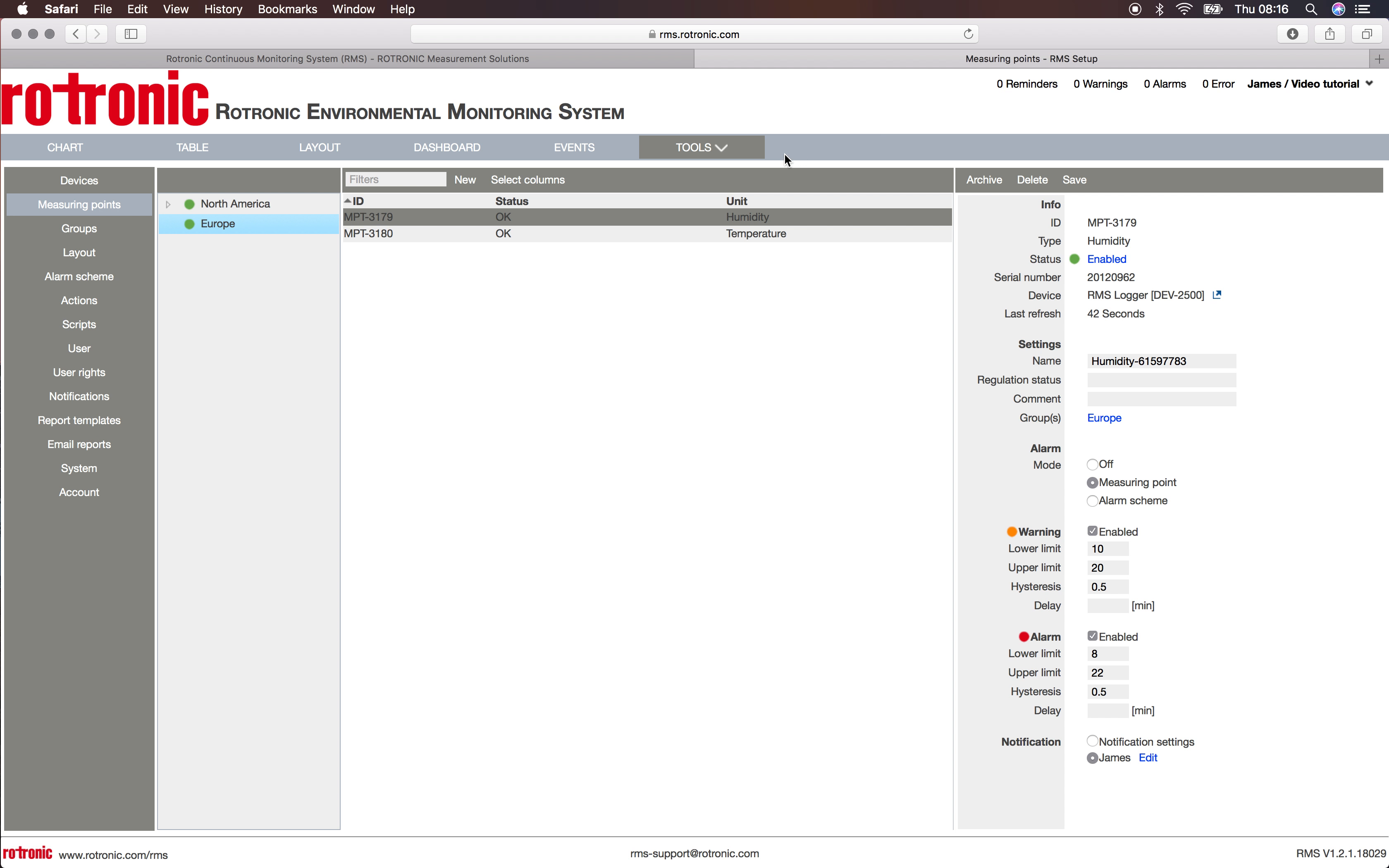
Check the measuring points in the chart and table views, and zoom the humidity chart in on the latest readings.
{"action": "left_click", "coordinate": [75, 155]}
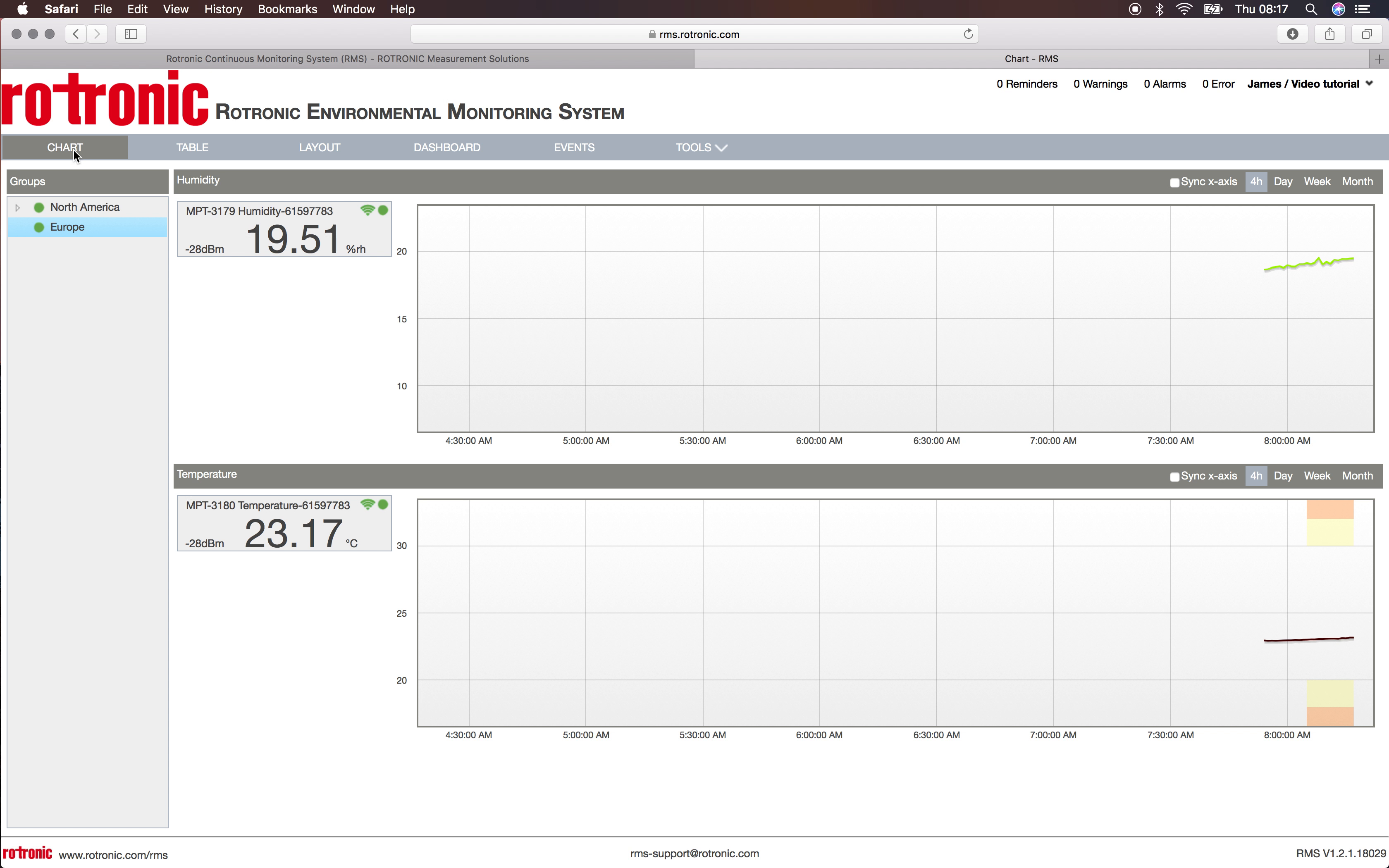
{"action": "left_click", "coordinate": [179, 154]}
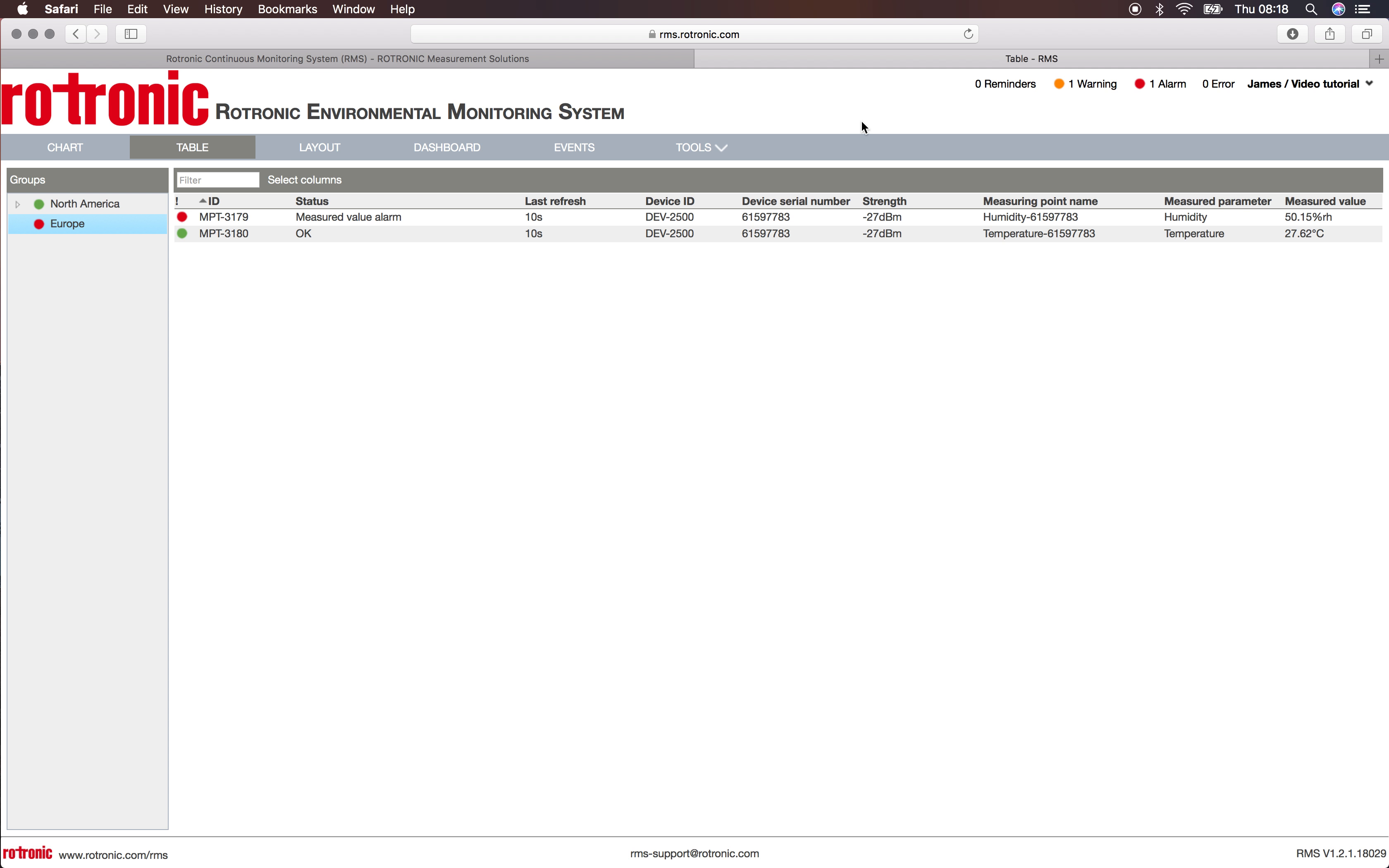
{"action": "left_click", "coordinate": [84, 160]}
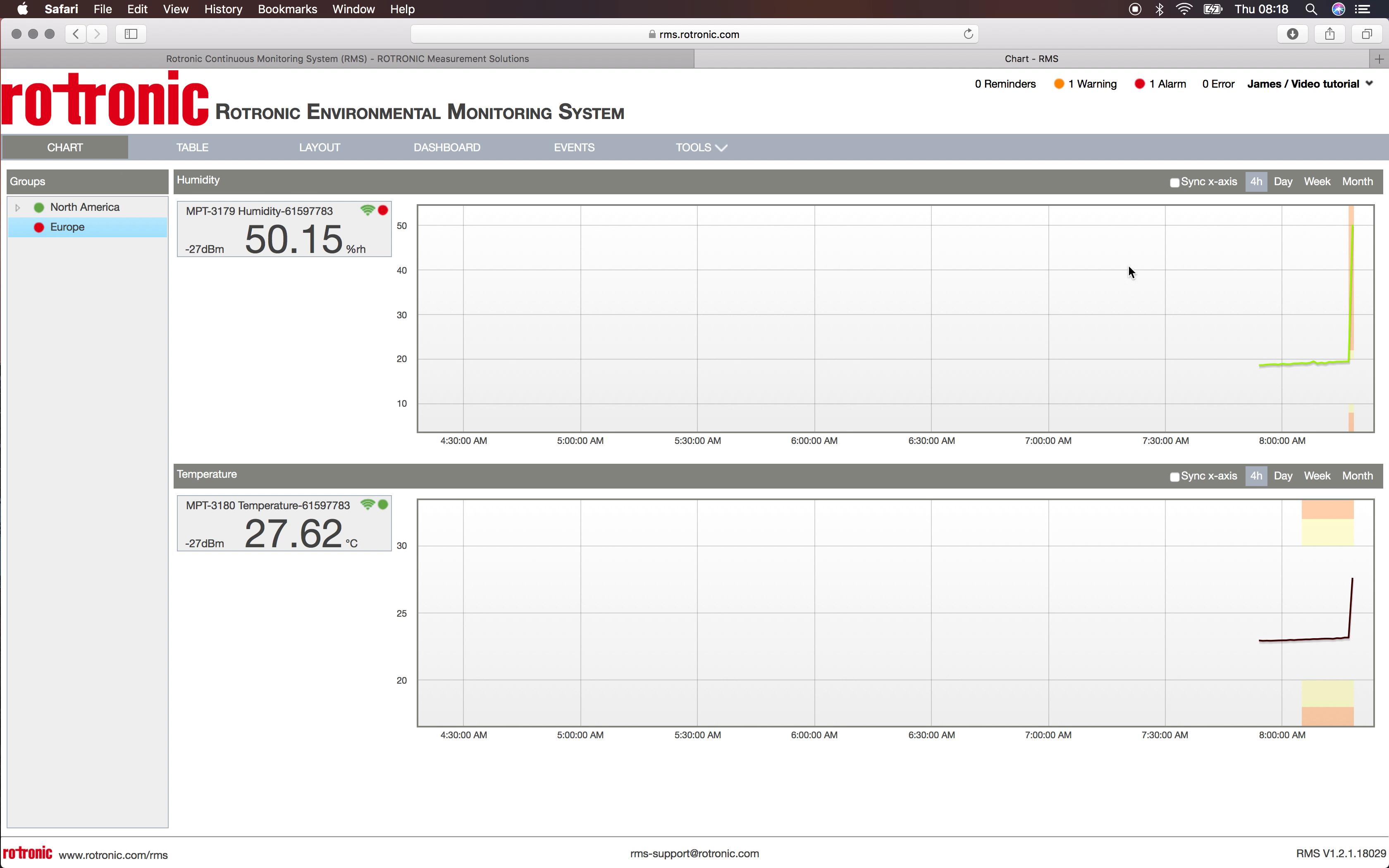
{"action": "left_click_drag", "start_coordinate": [1361, 404], "coordinate": [1337, 217]}
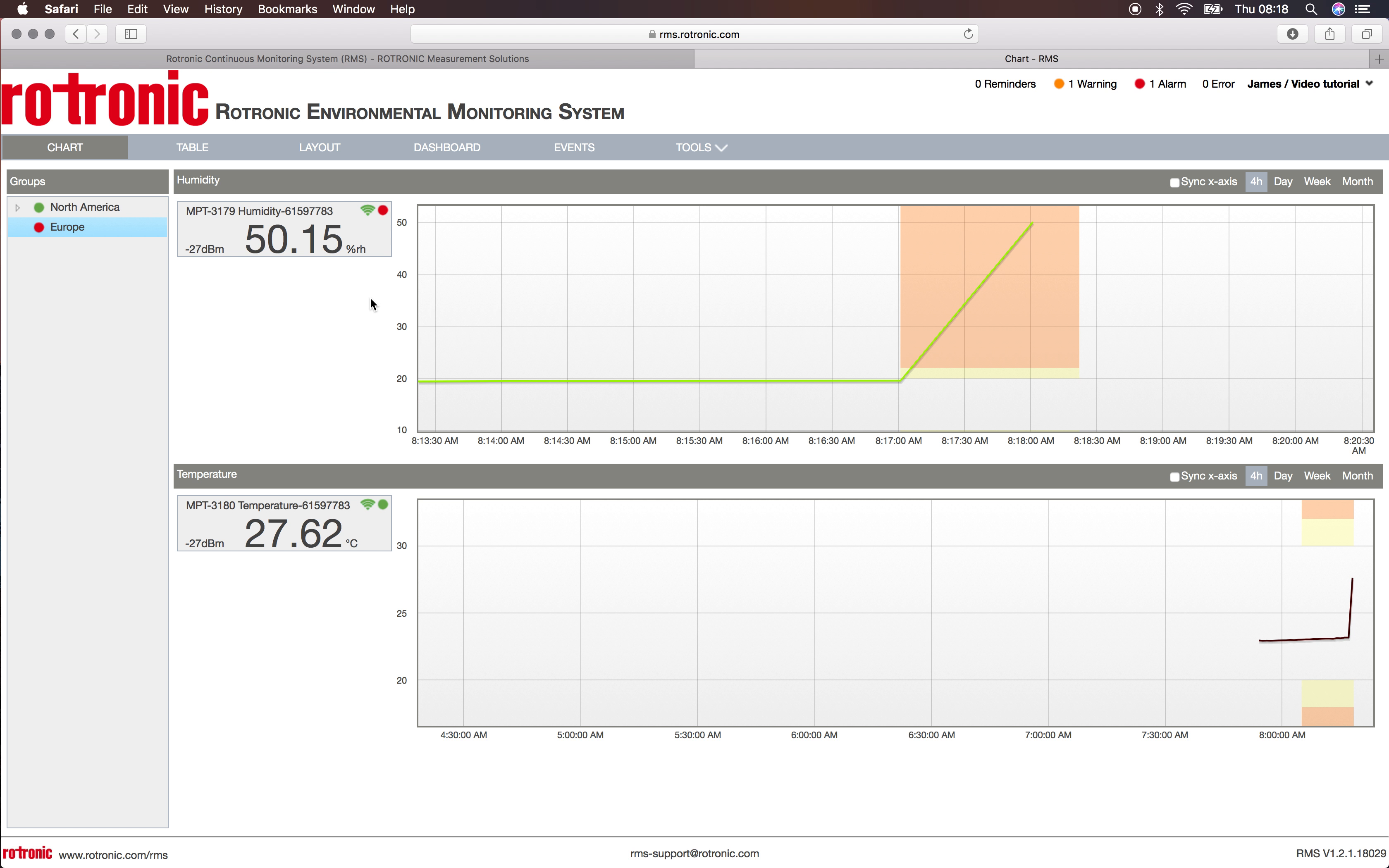
Inspect the time span options for inhibiting the humidity point's alarm notification, and close the dialog without applying it.
{"action": "left_click", "coordinate": [383, 211]}
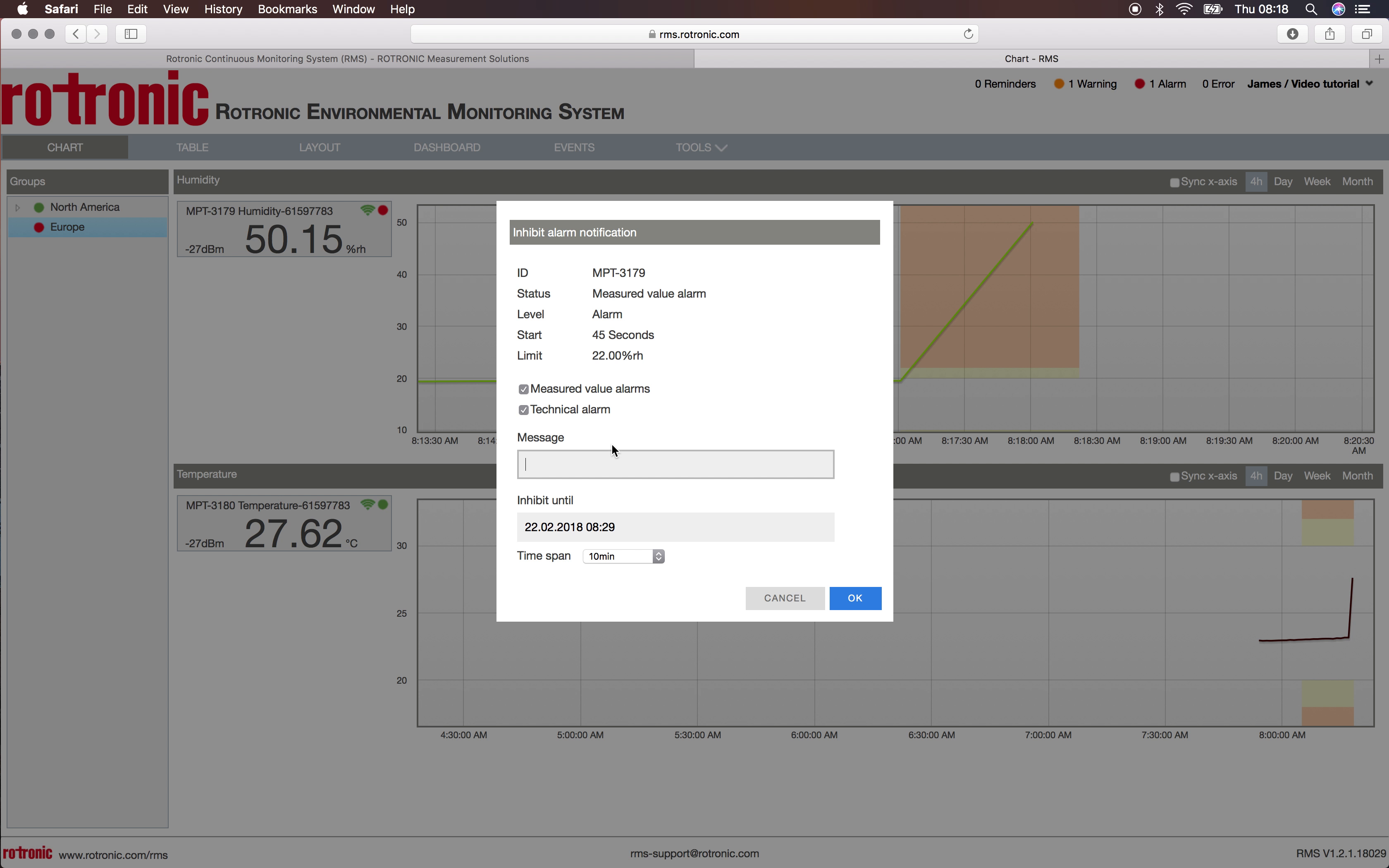
{"action": "left_click", "coordinate": [657, 556]}
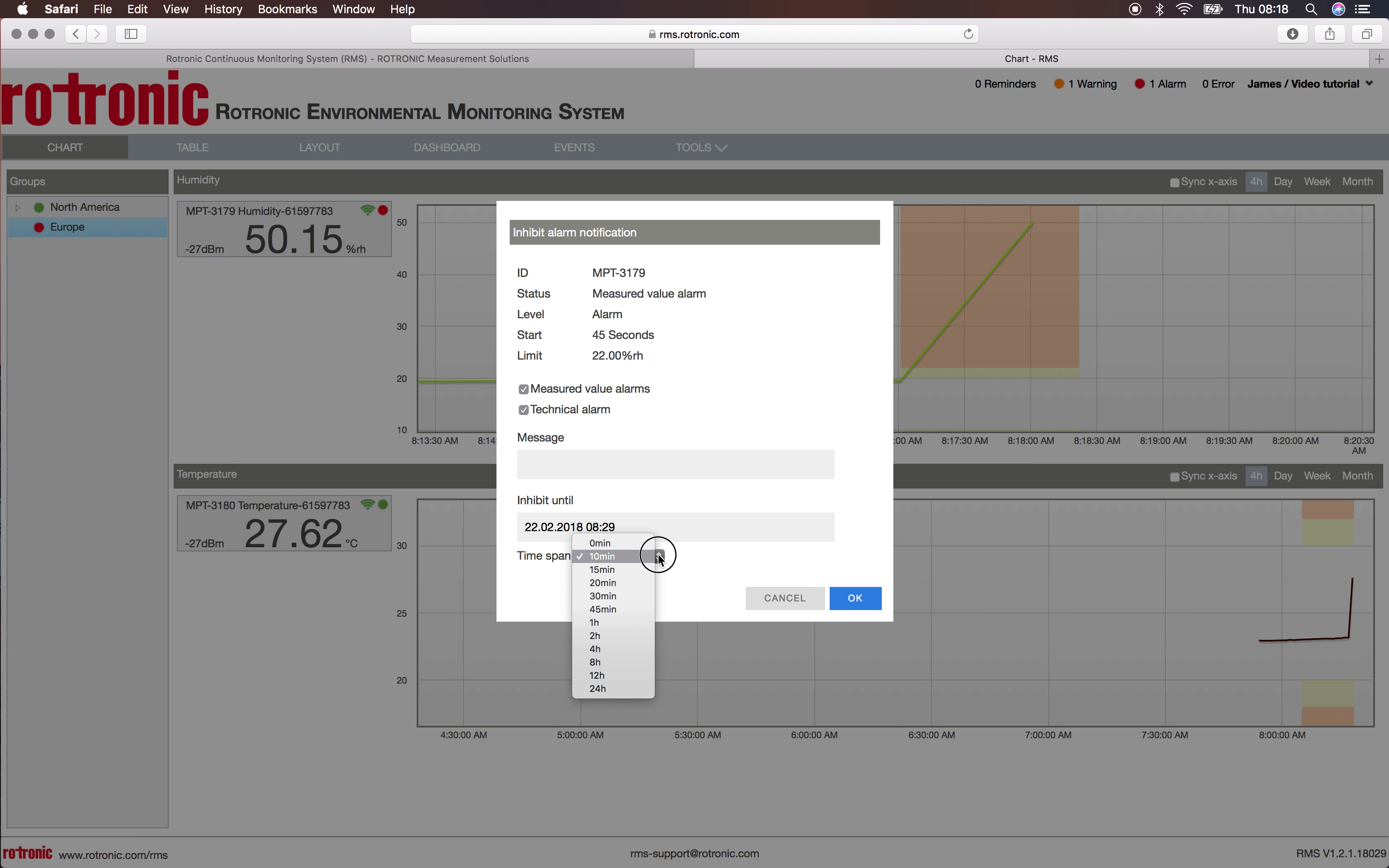
{"action": "left_click", "coordinate": [658, 553]}
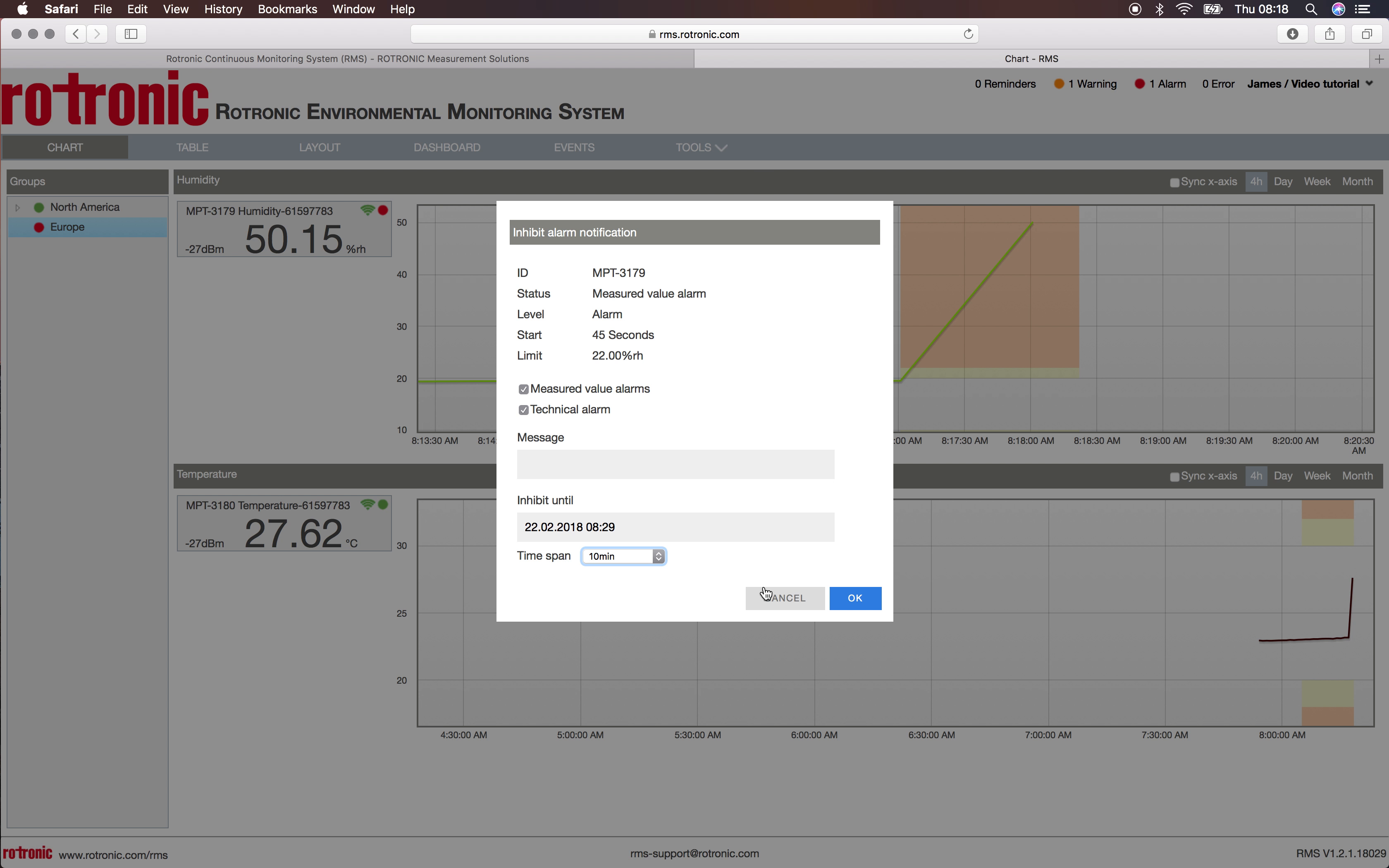
{"action": "left_click", "coordinate": [784, 599]}
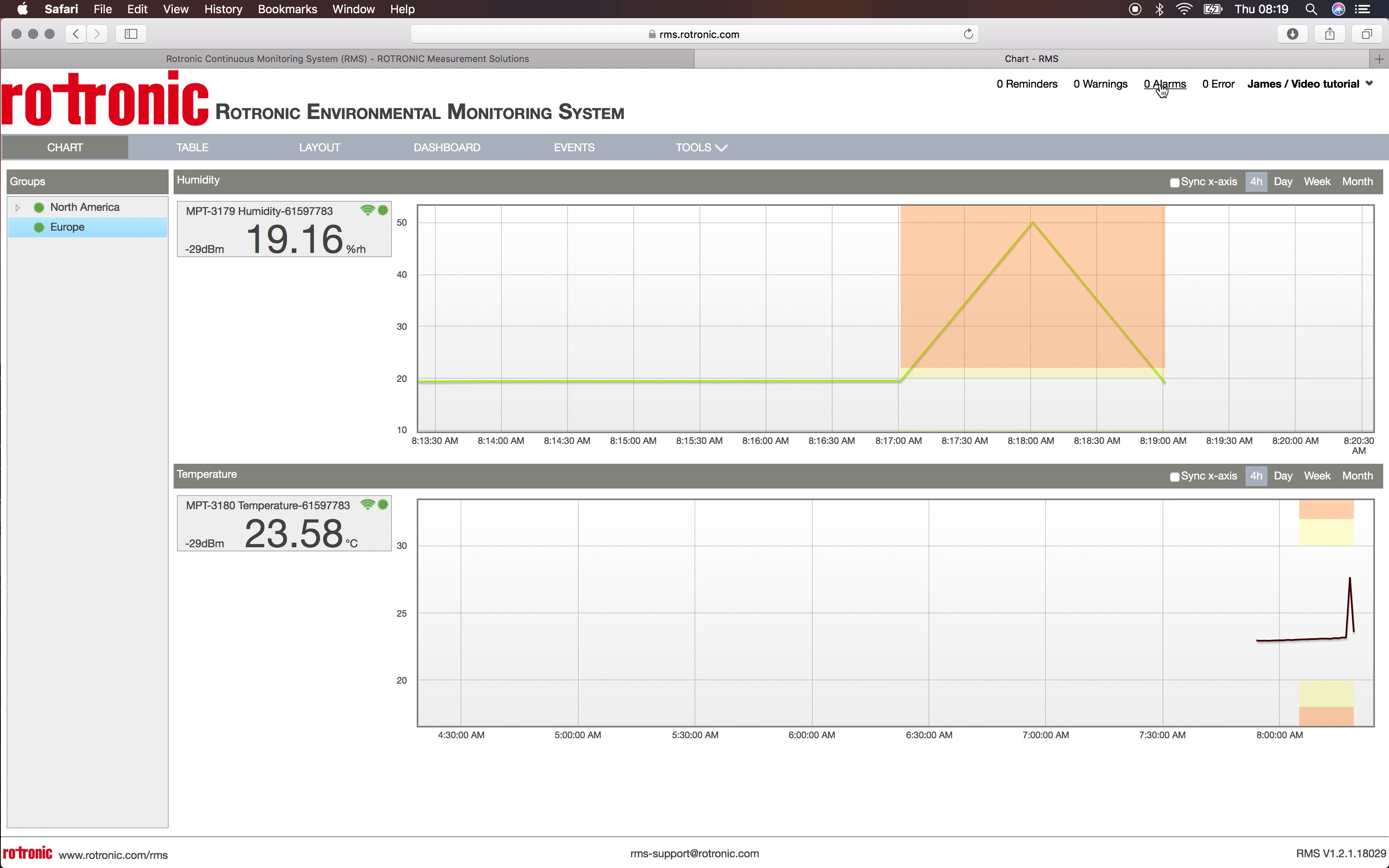
List the alarm events including finished ones, and expand the details of the humidity out-of-limit event.
{"action": "left_click", "coordinate": [1161, 87]}
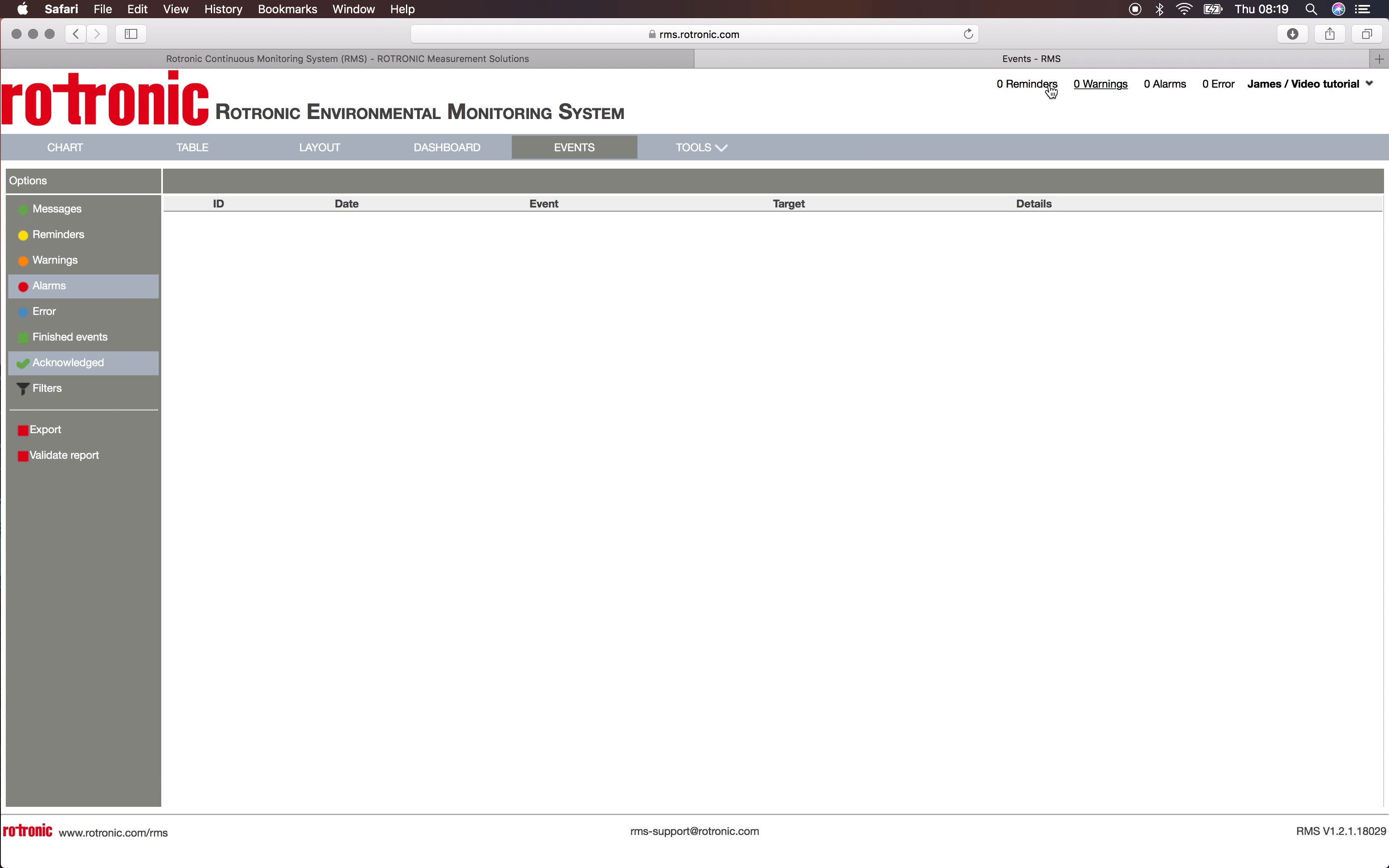
{"action": "left_click", "coordinate": [95, 343]}
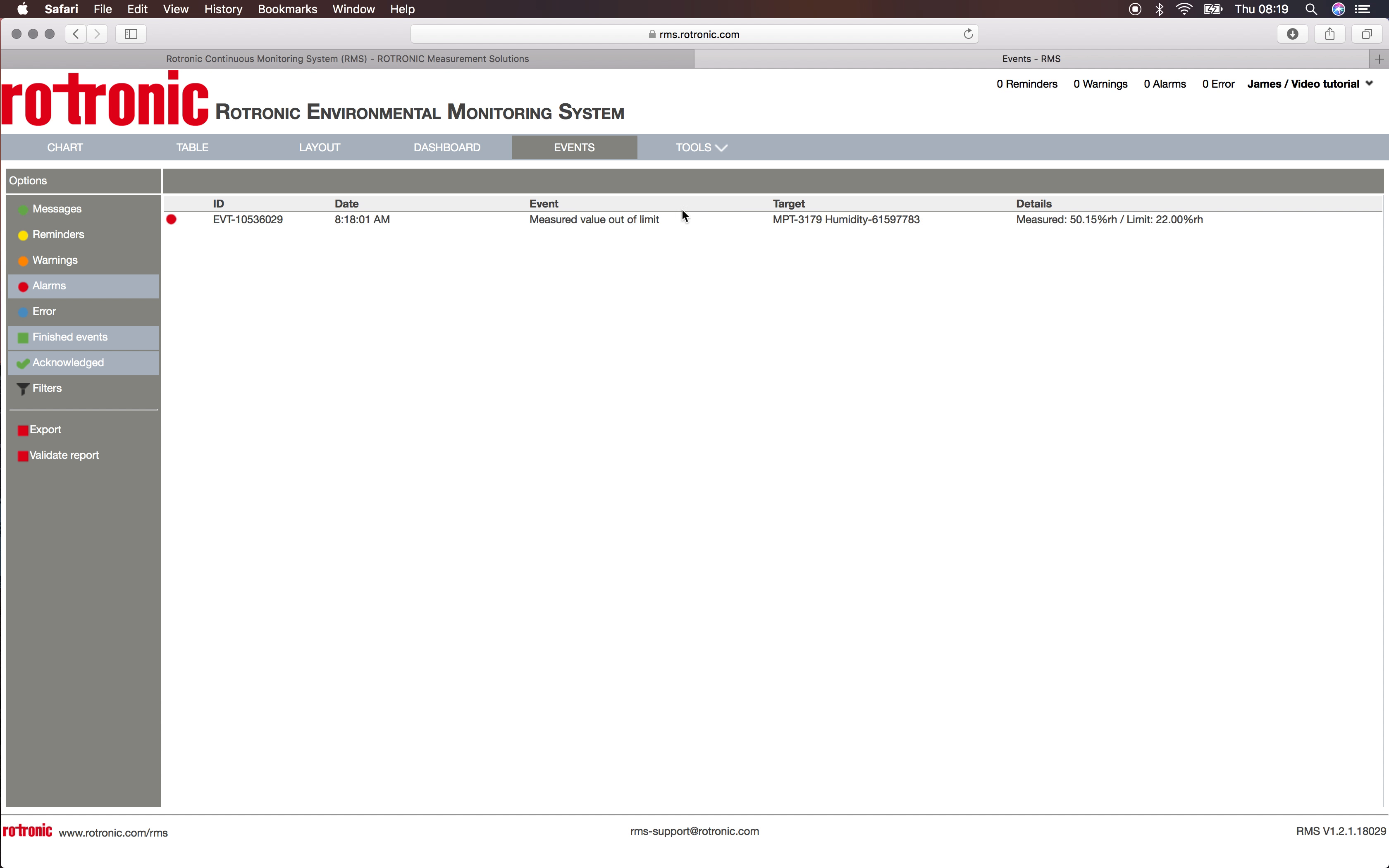
{"action": "left_click", "coordinate": [649, 224]}
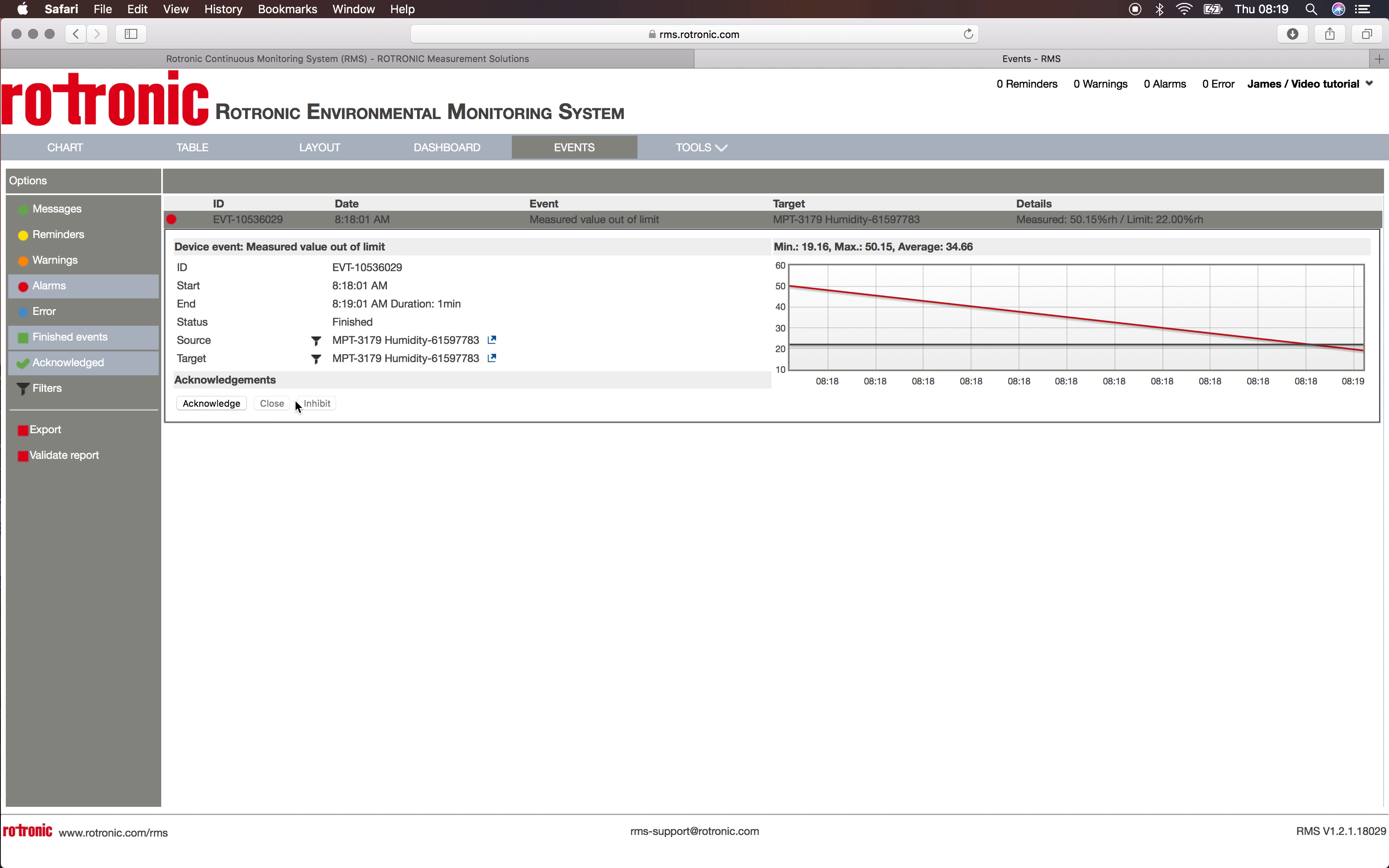
Acknowledge the humidity alarm event with the text "Test for video tutorial" and return to the charts.
{"action": "left_click", "coordinate": [229, 408]}
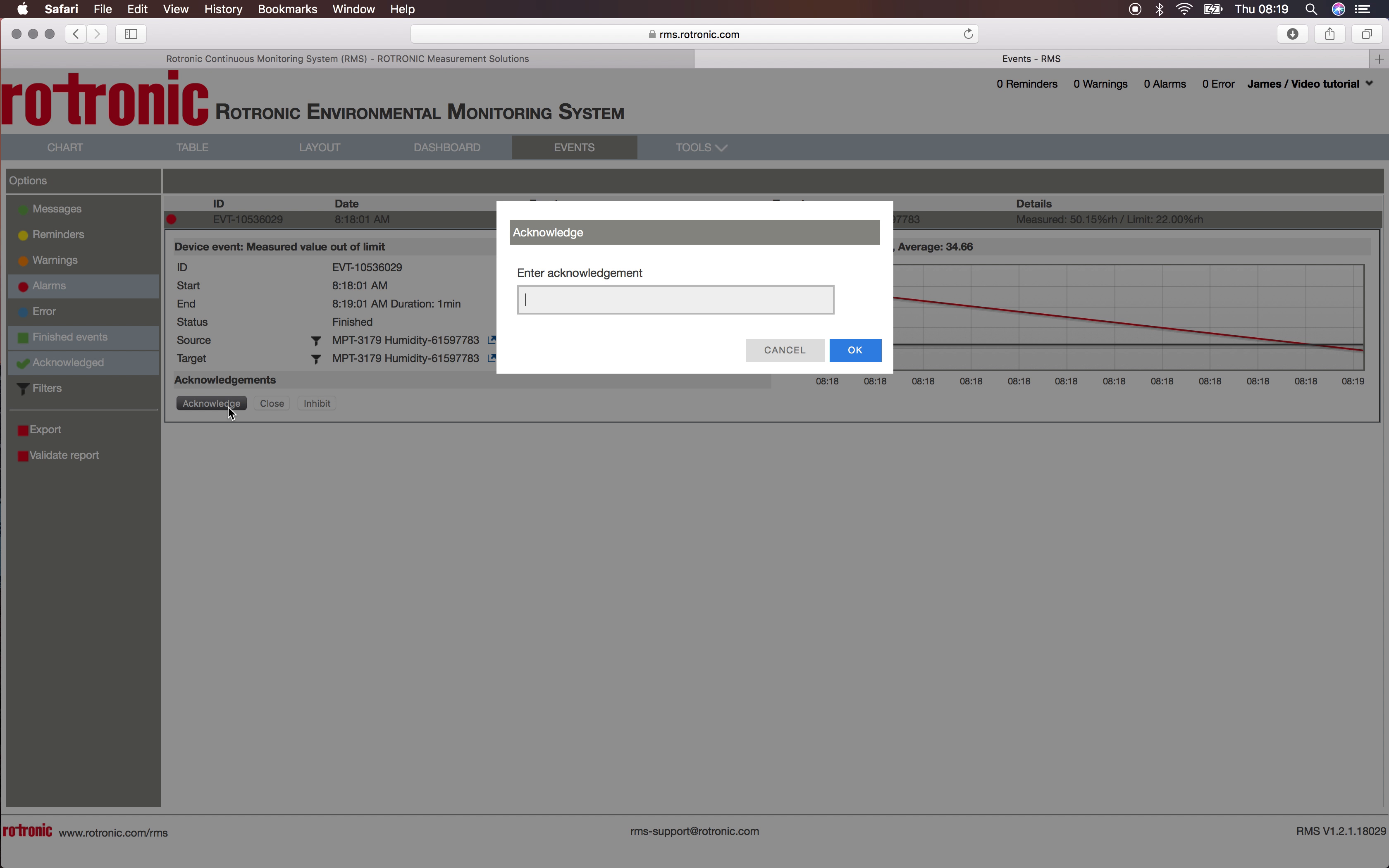
{"action": "type", "text": "Test"}
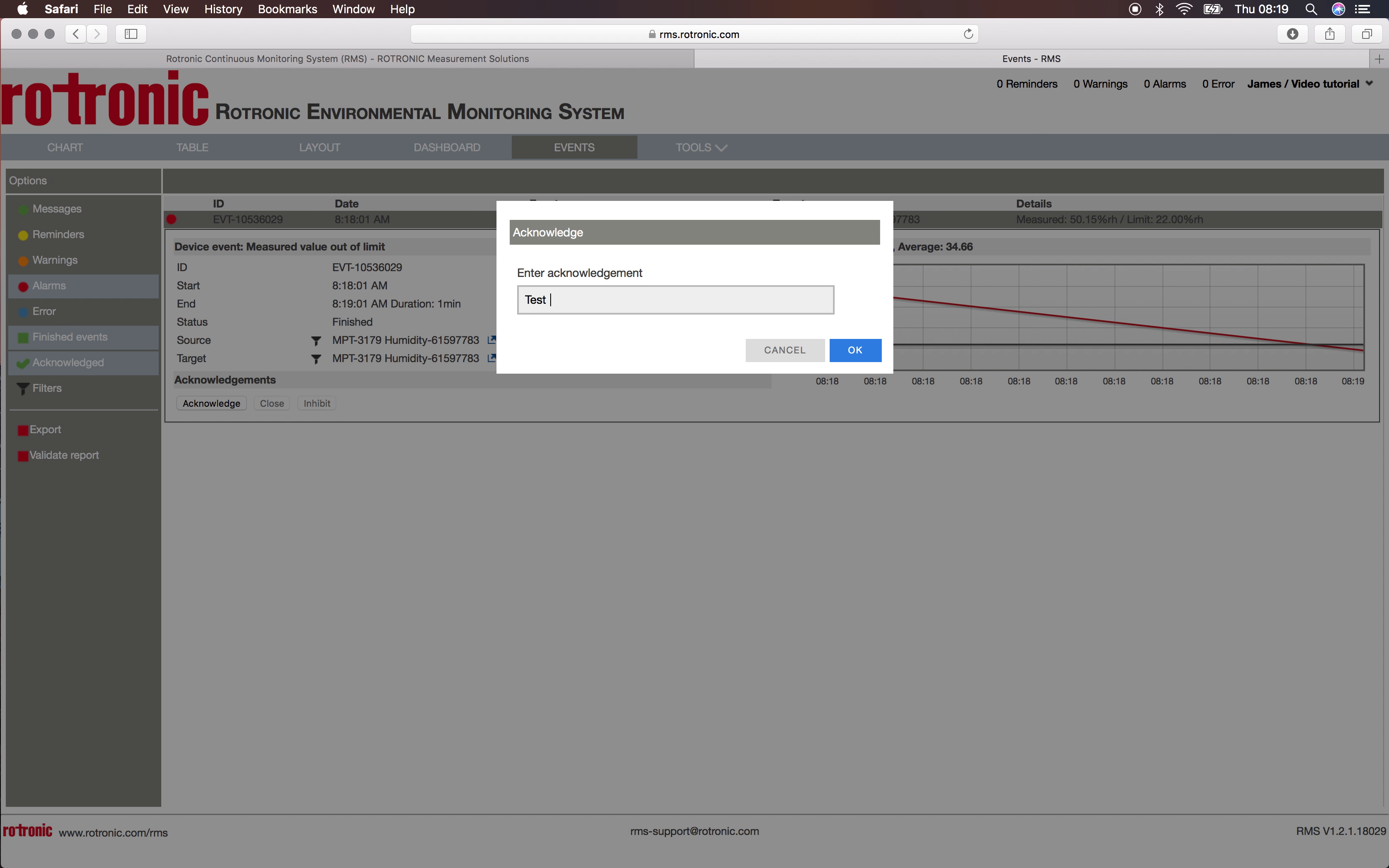
{"action": "type", "text": " fo"}
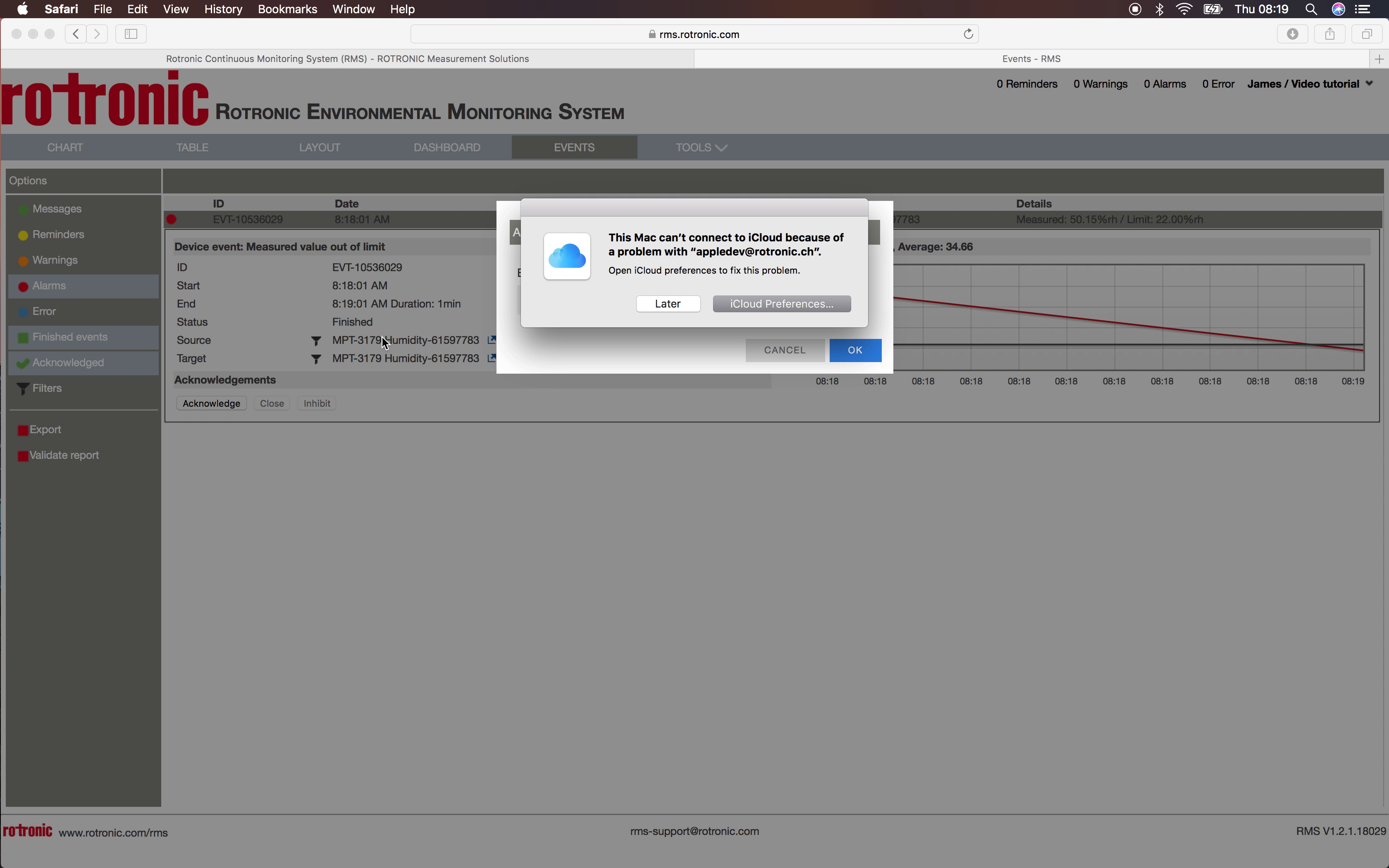
{"action": "left_click", "coordinate": [668, 305]}
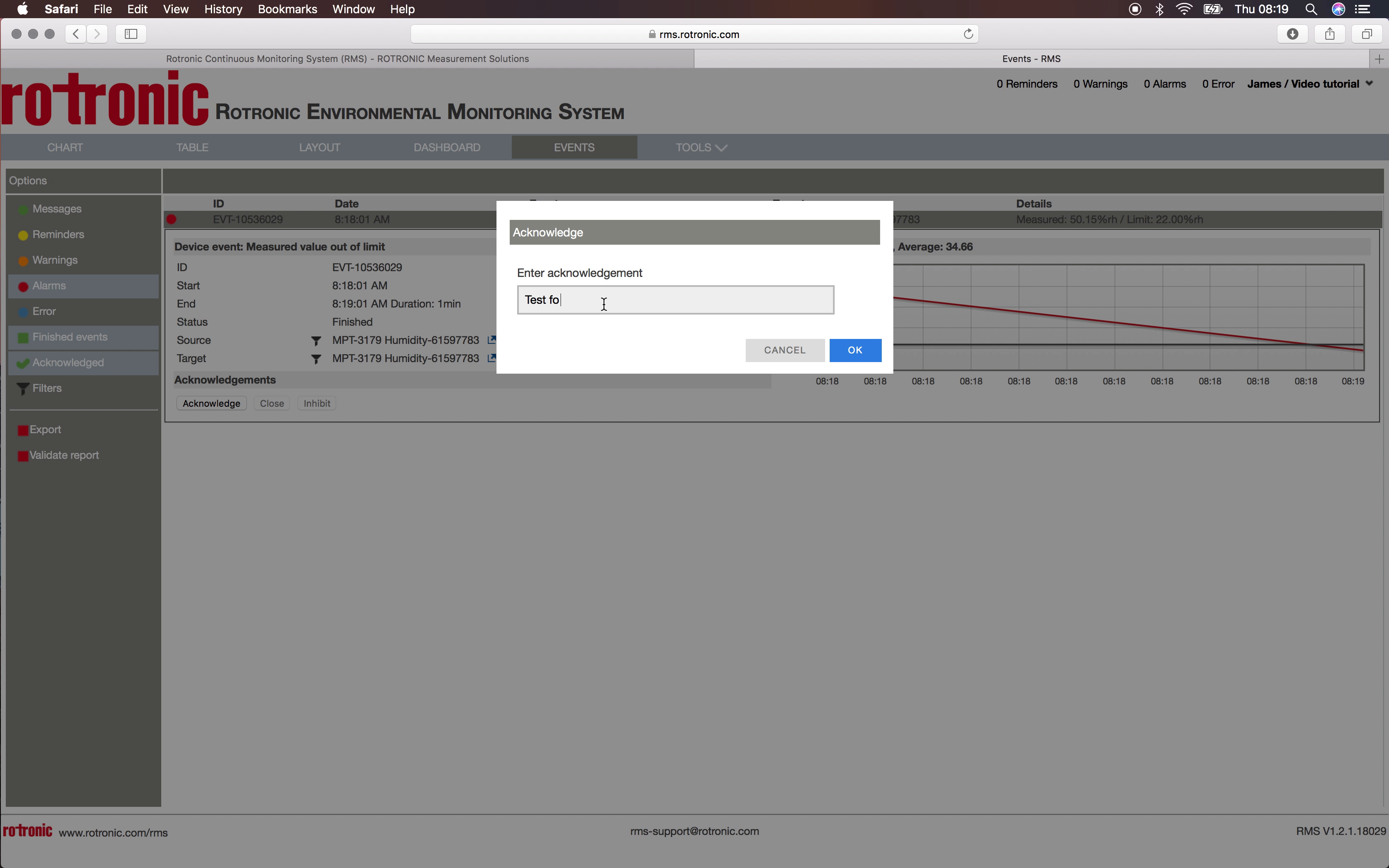
{"action": "type", "text": "r video tutorial"}
{"action": "left_click", "coordinate": [848, 353]}
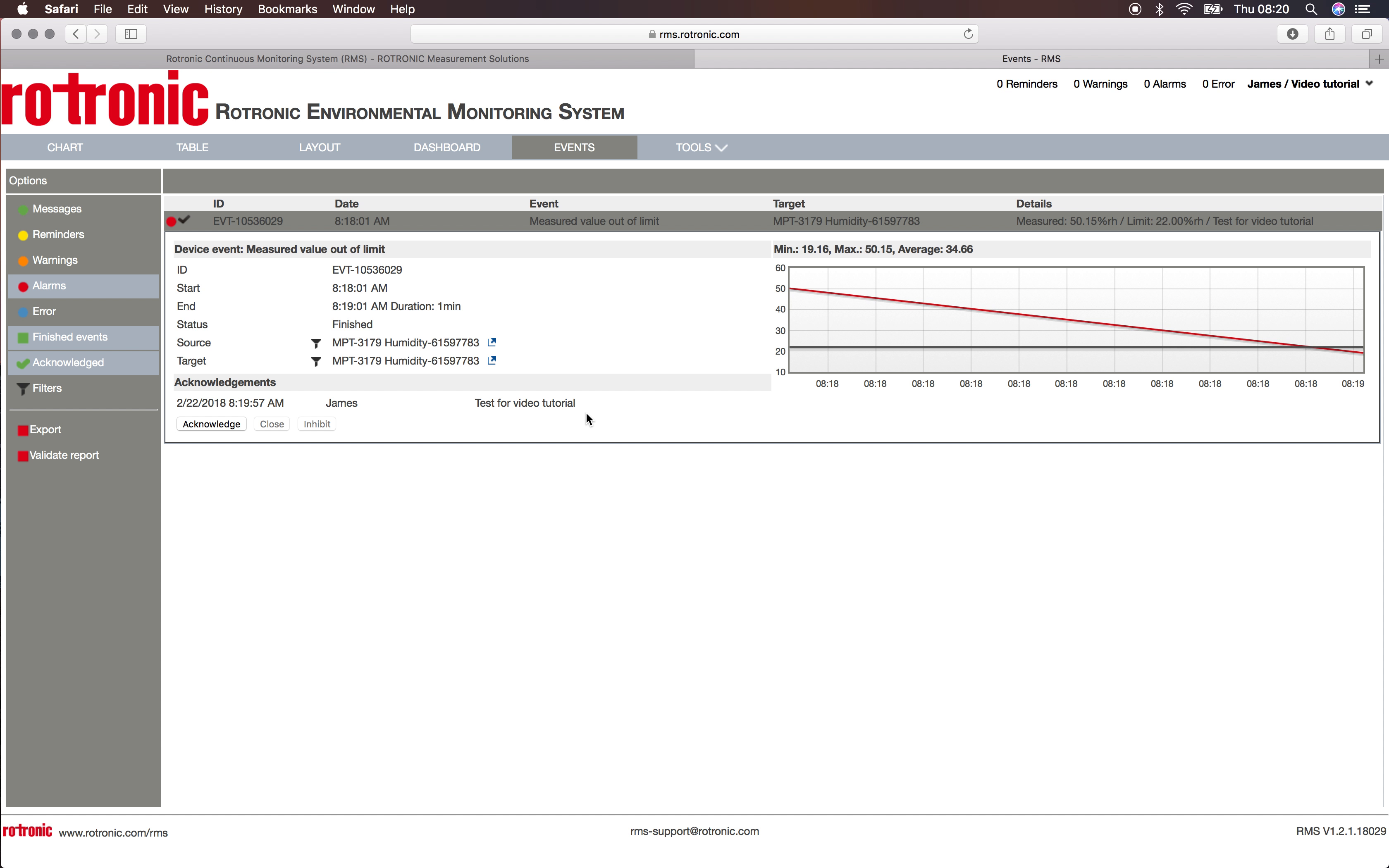
{"action": "left_click", "coordinate": [85, 148]}
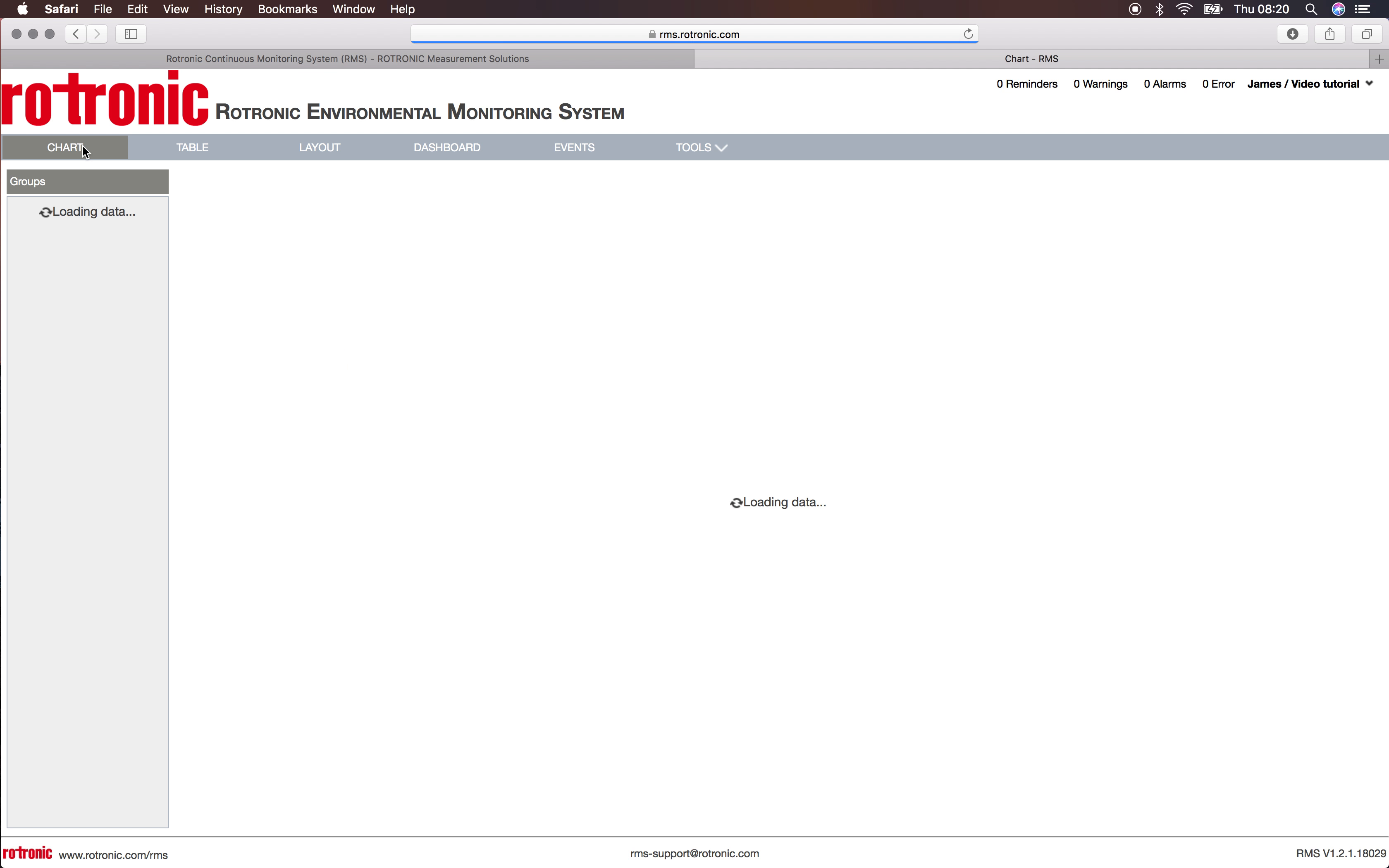